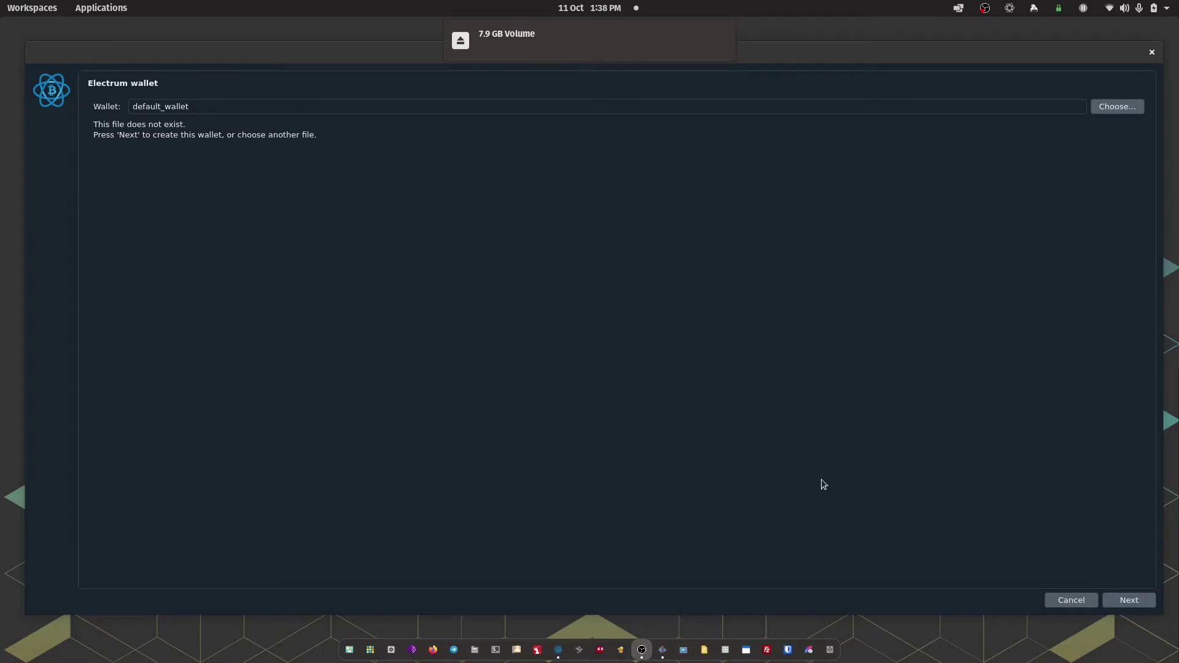
- Choose 9f647751-electrum.json on the 7.9 GB volume as the wallet file to open
click(1115, 109)
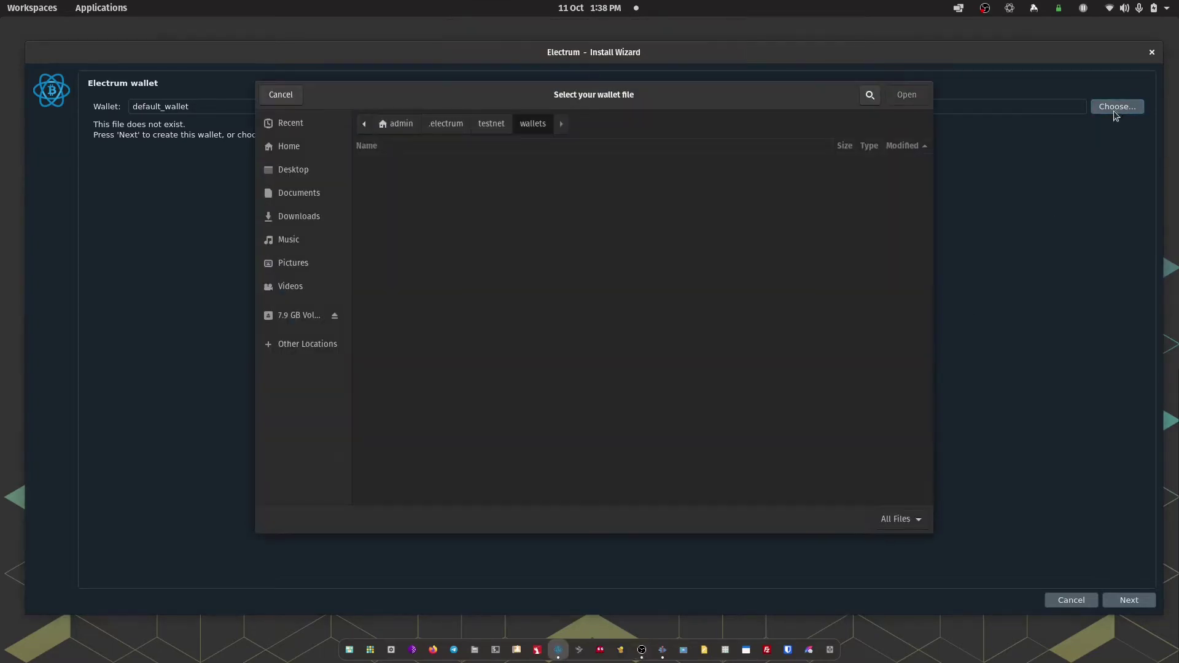
click(293, 317)
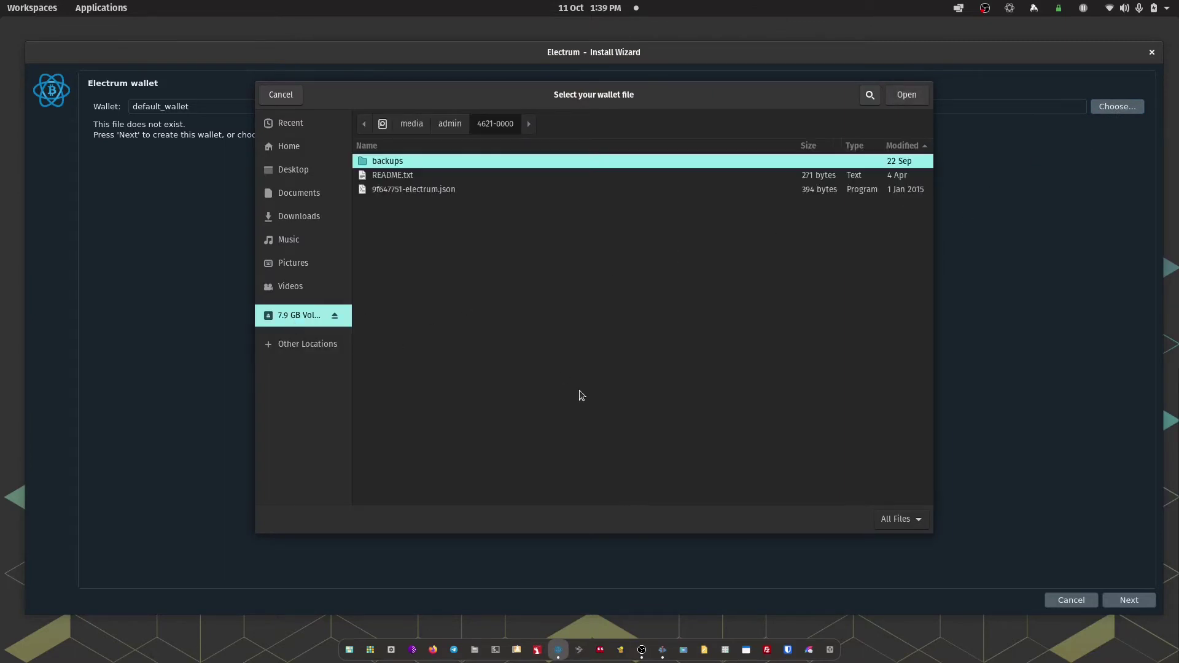
double_click(443, 189)
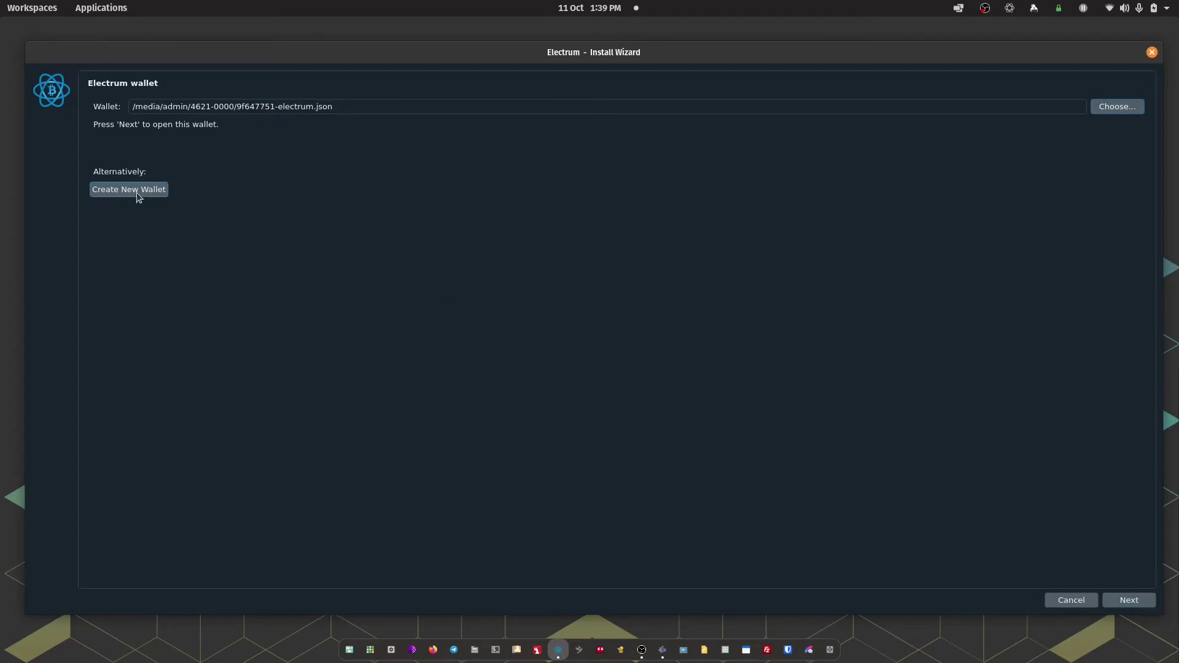
- Open the 9f647751-electrum.json wallet and acknowledge the testnet-mode notice and watch-only warning
click(1129, 601)
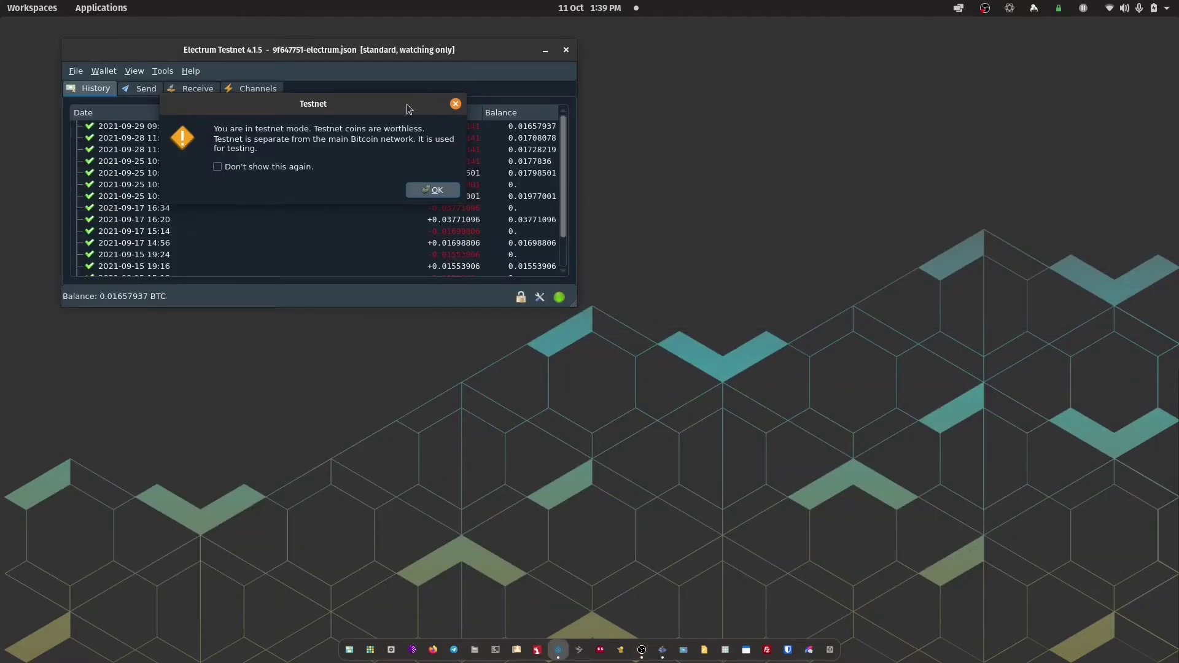
drag(407, 105, 646, 186)
drag(473, 52, 518, 66)
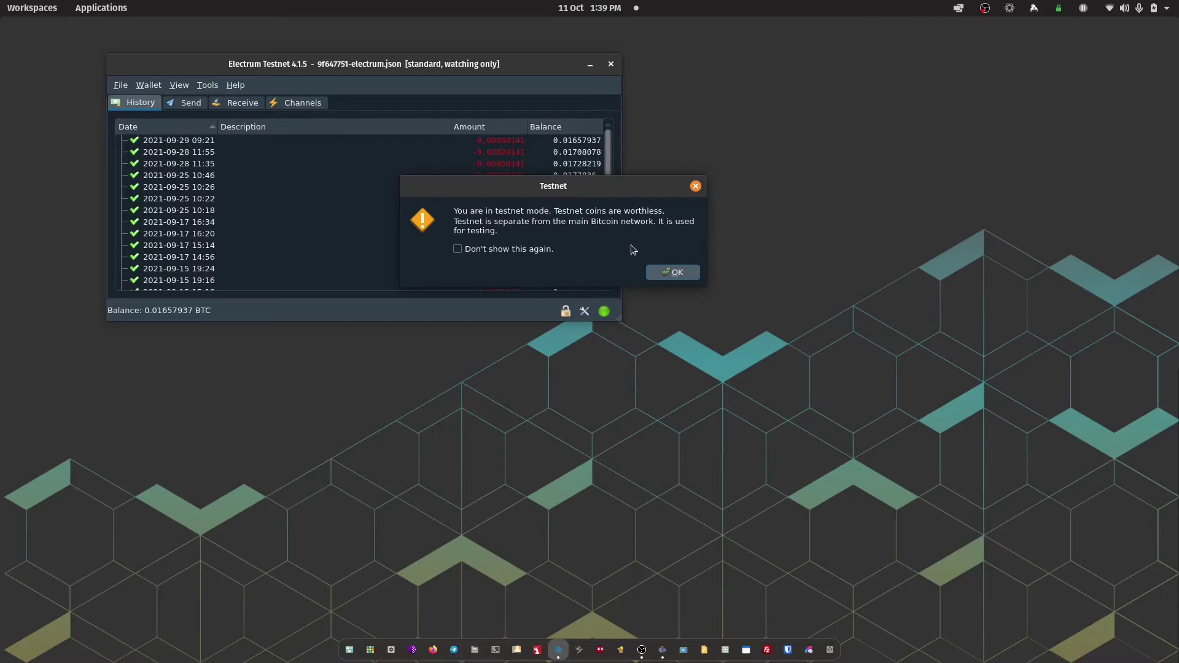
click(665, 274)
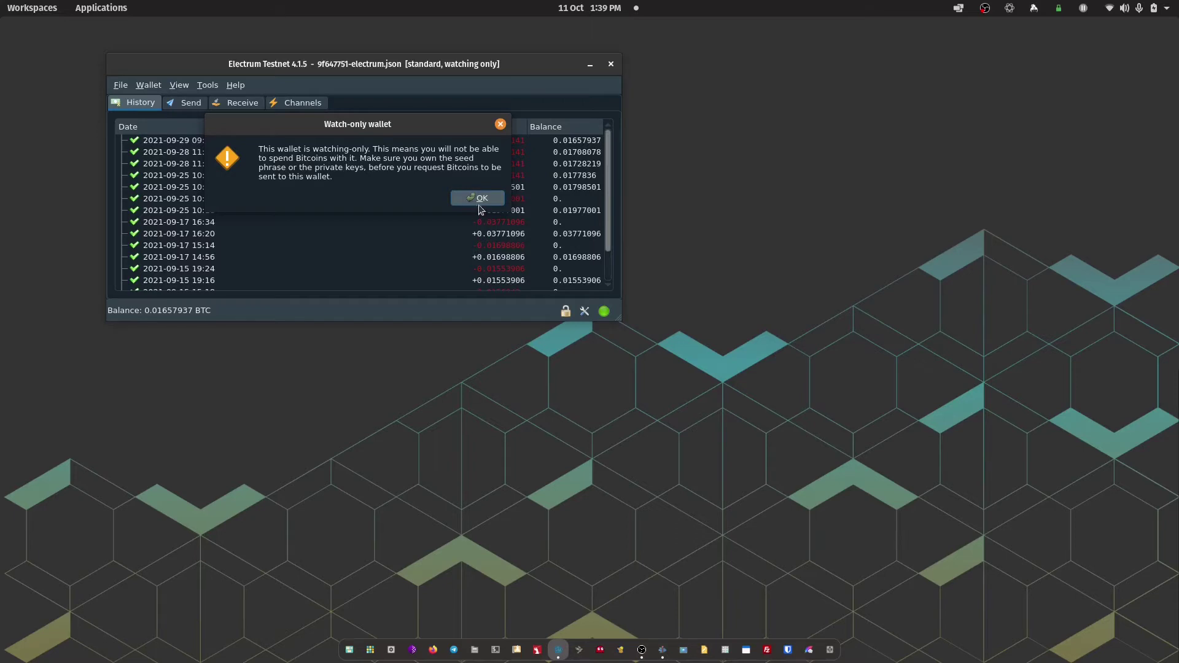
drag(436, 126, 694, 222)
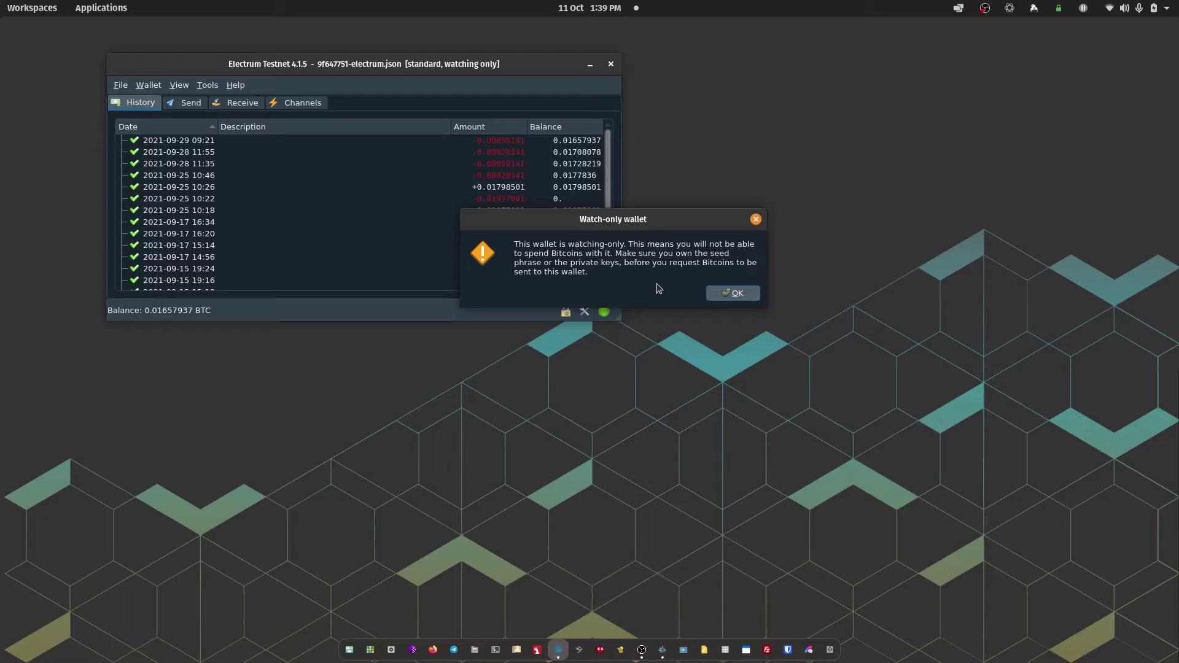
click(729, 294)
- Enlarge and reposition the wallet window, then switch to the Receive tab
drag(620, 322, 983, 534)
drag(561, 64, 584, 81)
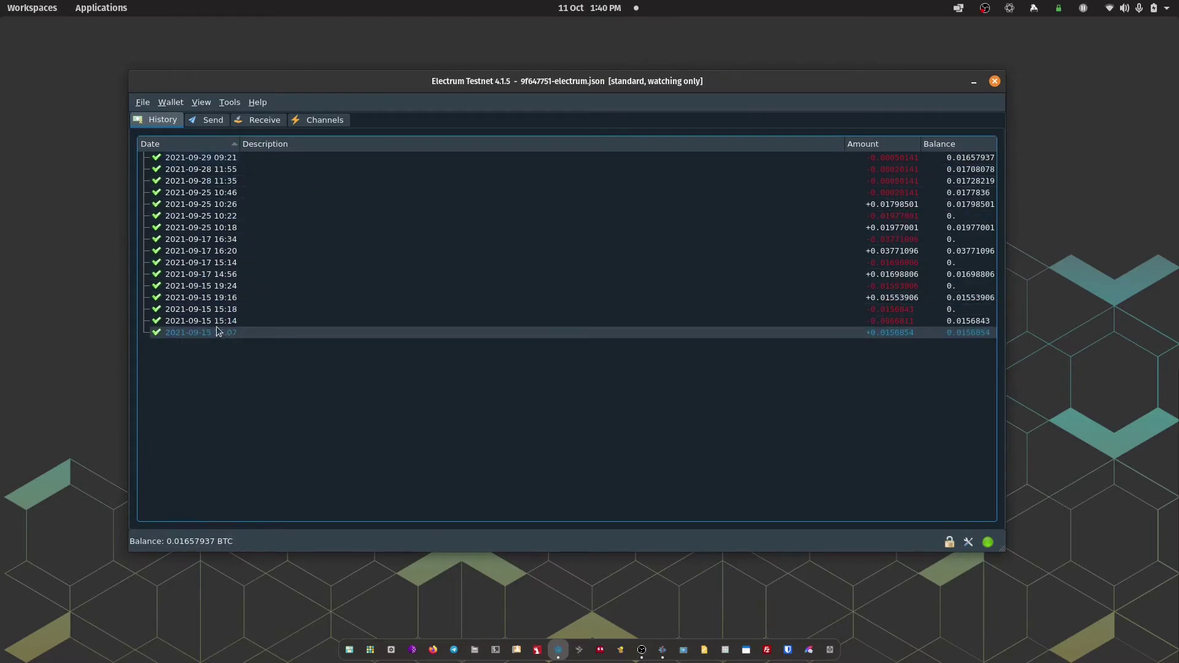
click(216, 120)
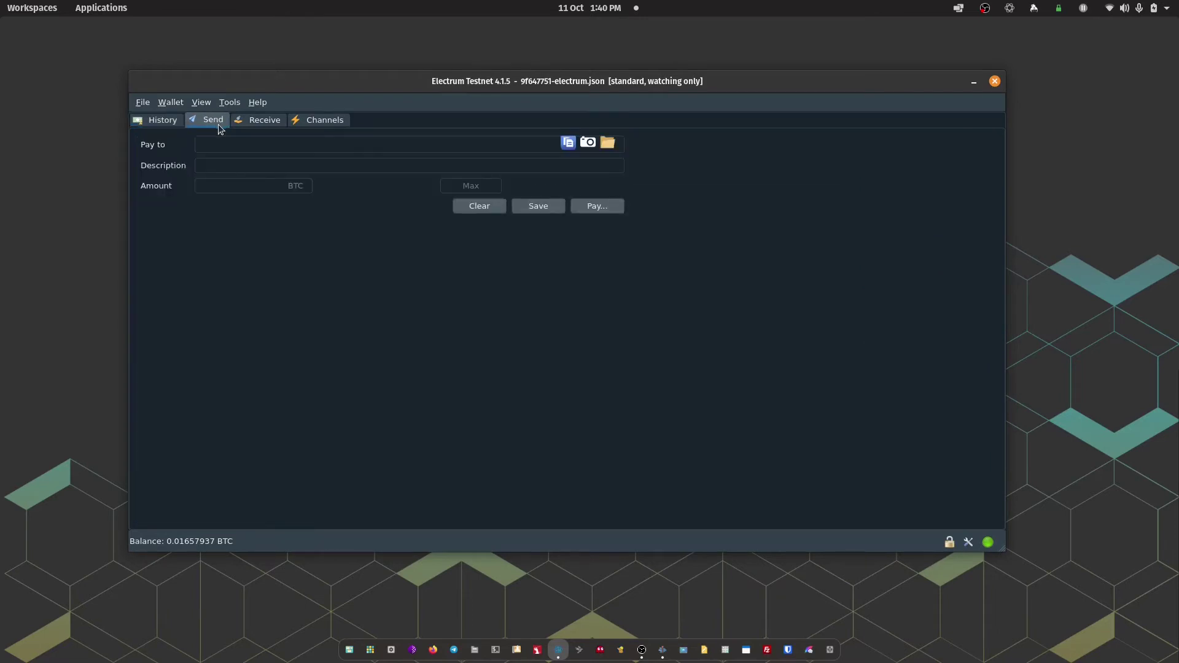
click(259, 122)
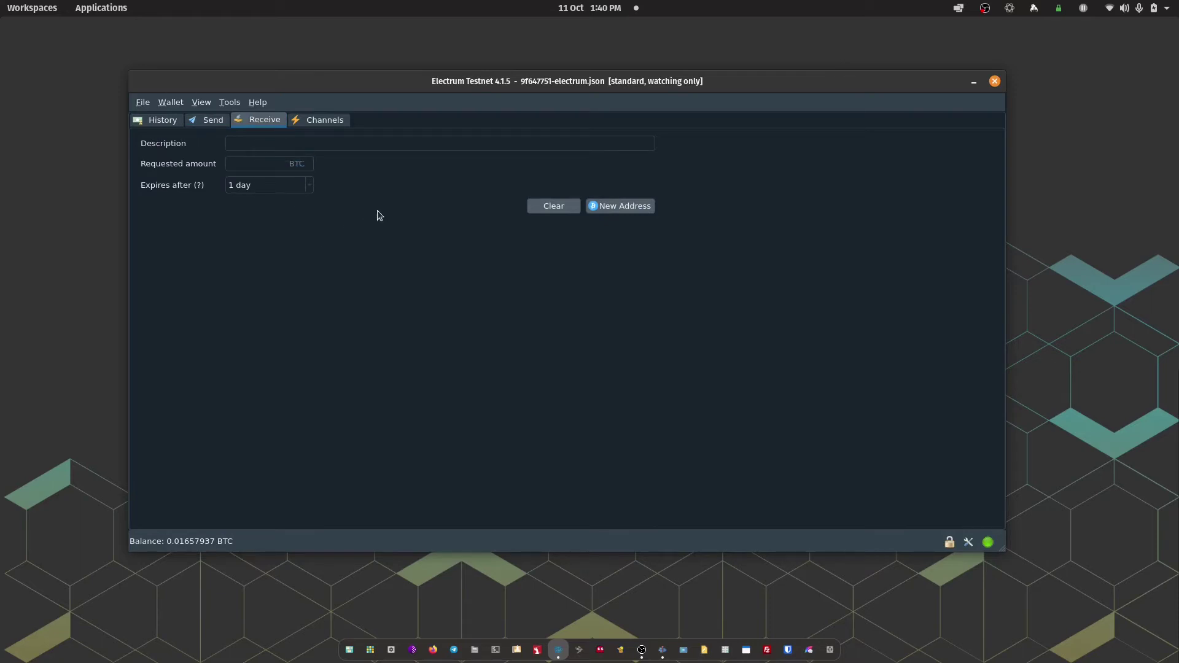
- Create a 'Test Demo' payment request with a new receiving address and show its QR code
click(345, 145)
text(Test Demo)
click(620, 208)
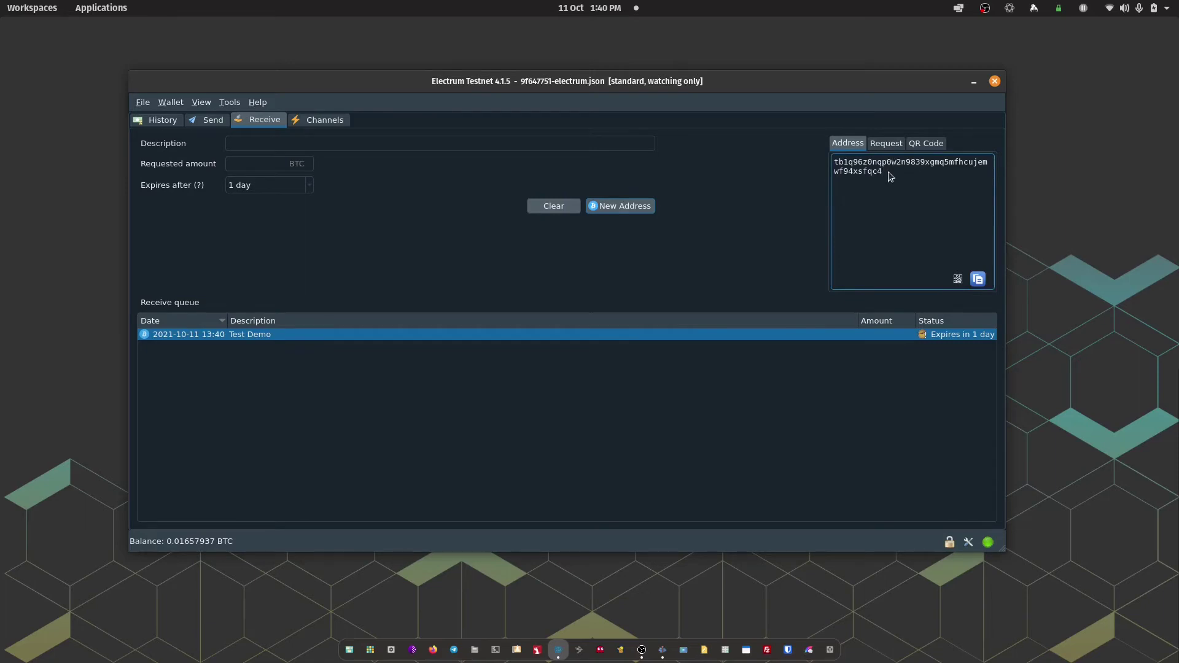
click(926, 146)
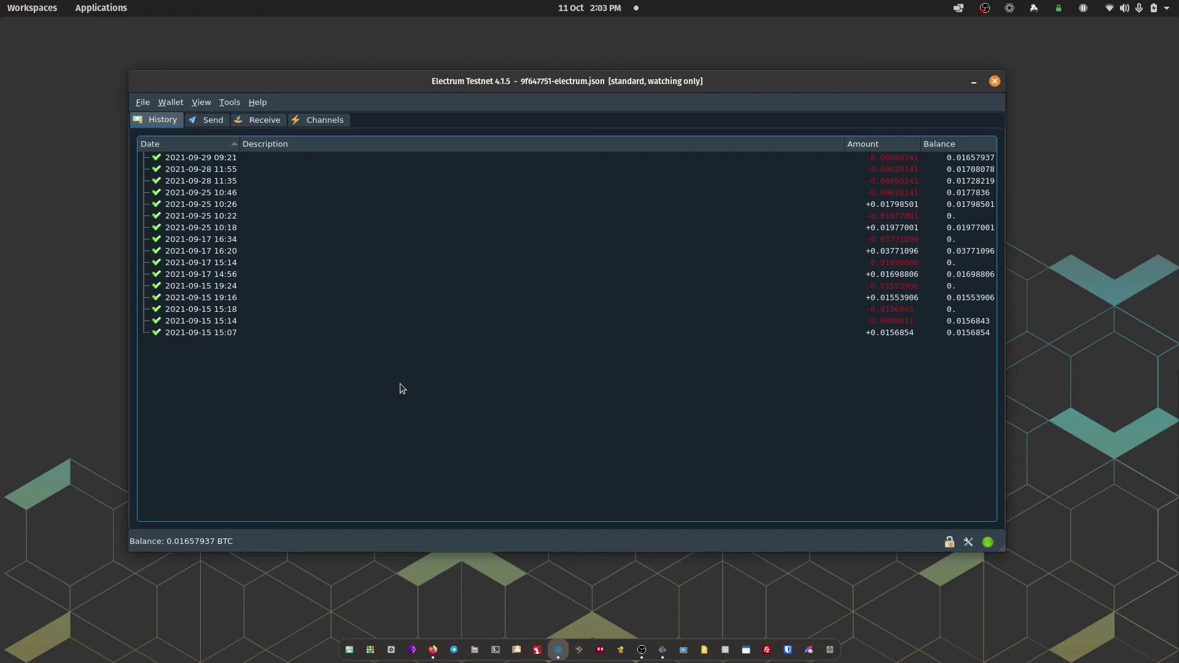
- Enter a 0.0005 BTC payment to the pasted testnet address, described 'Demo send', for review
click(207, 124)
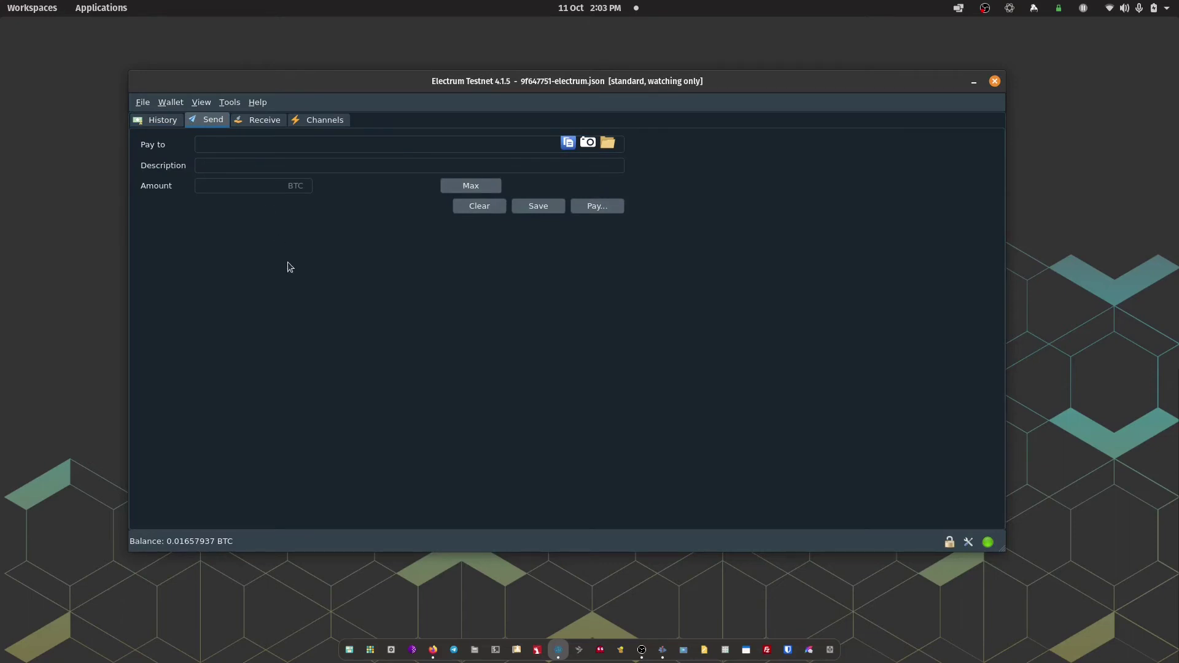
click(272, 143)
key(ctrl+v)
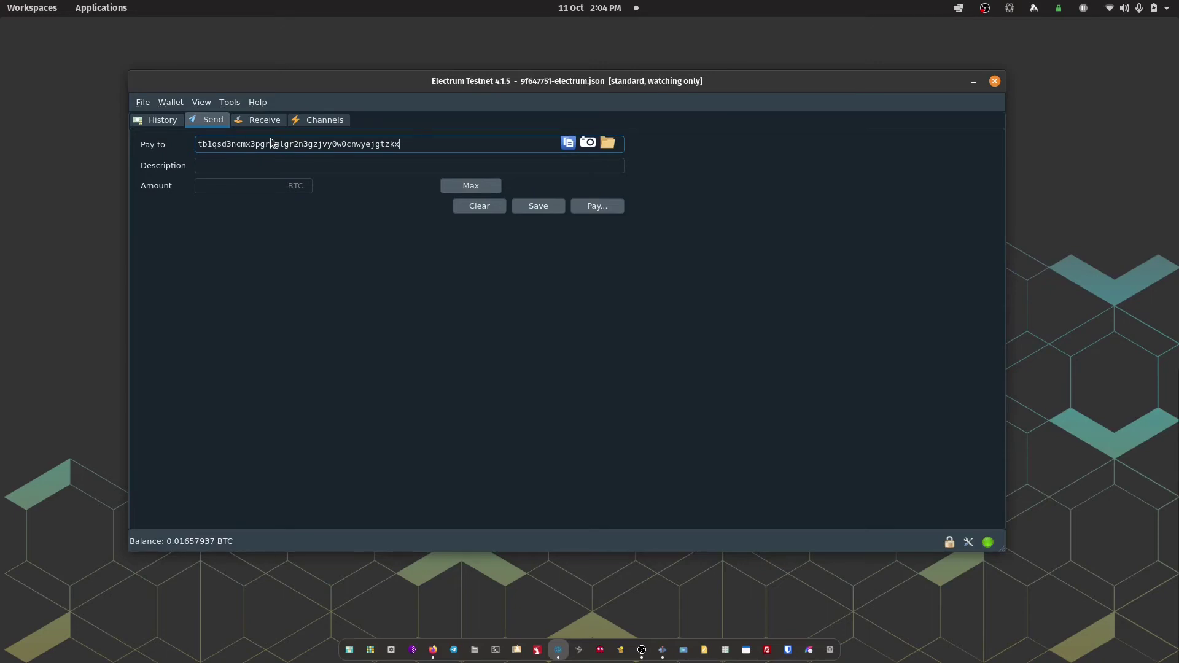
click(275, 164)
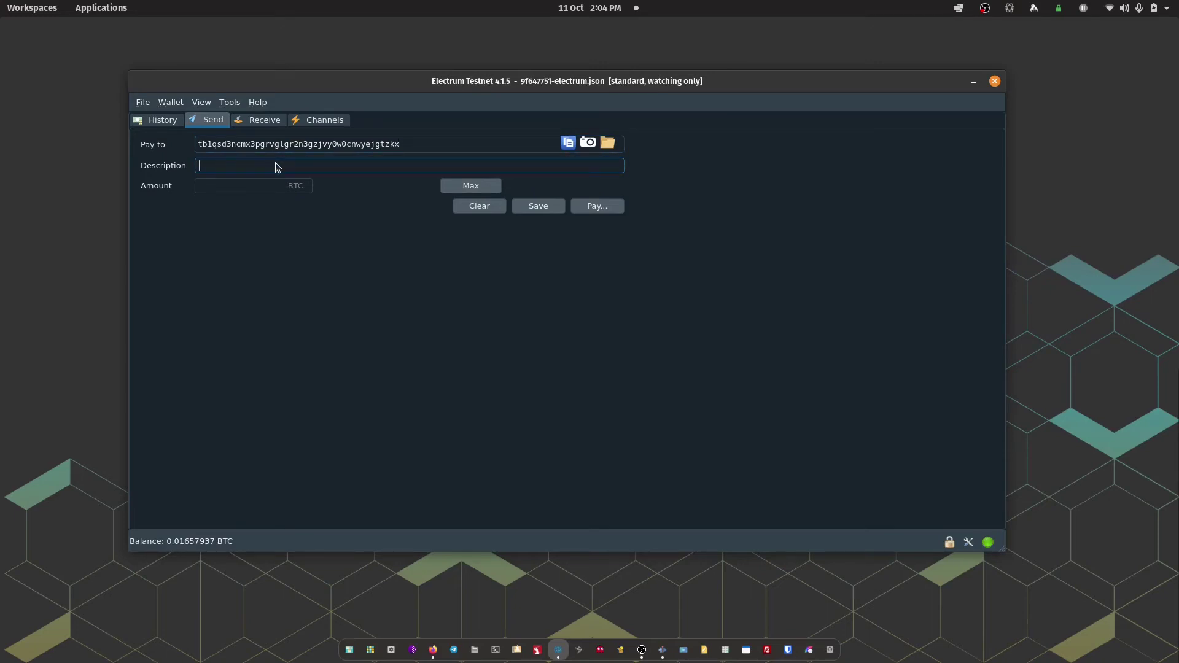
text(Demo send)
click(256, 185)
text(0.0005)
click(603, 205)
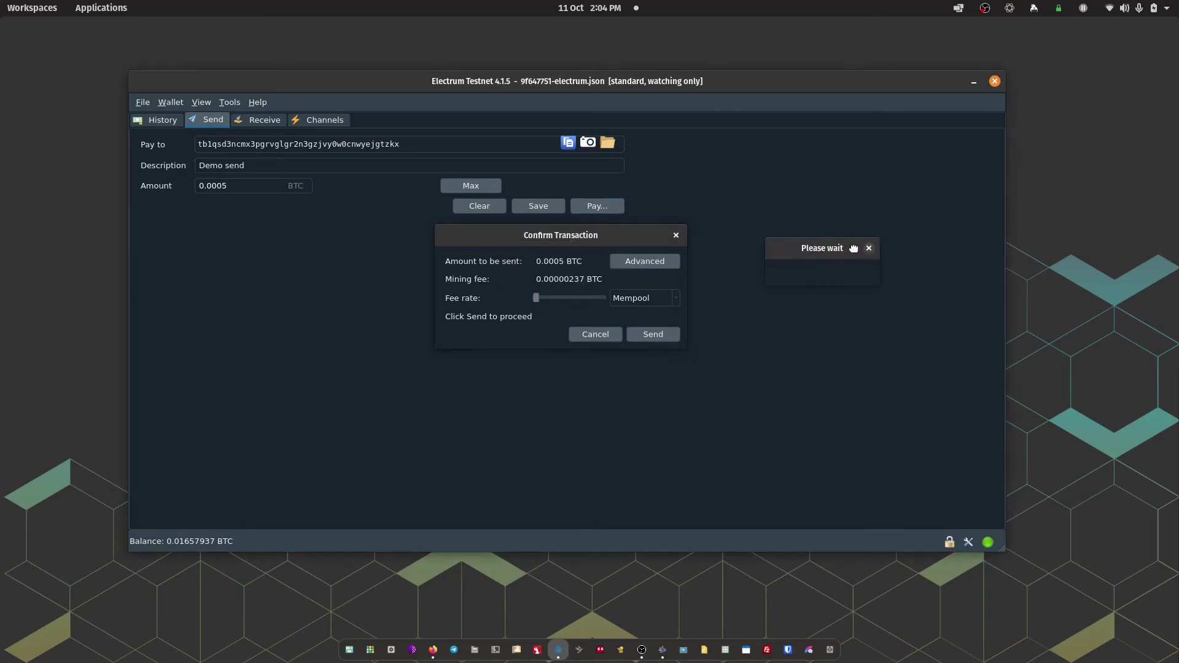
- Set the fee rate just above minimum and confirm the 0.0005 BTC payment
mouse_move(539, 296)
mouse_down()
mouse_move(605, 304)
mouse_move(532, 302)
mouse_up()
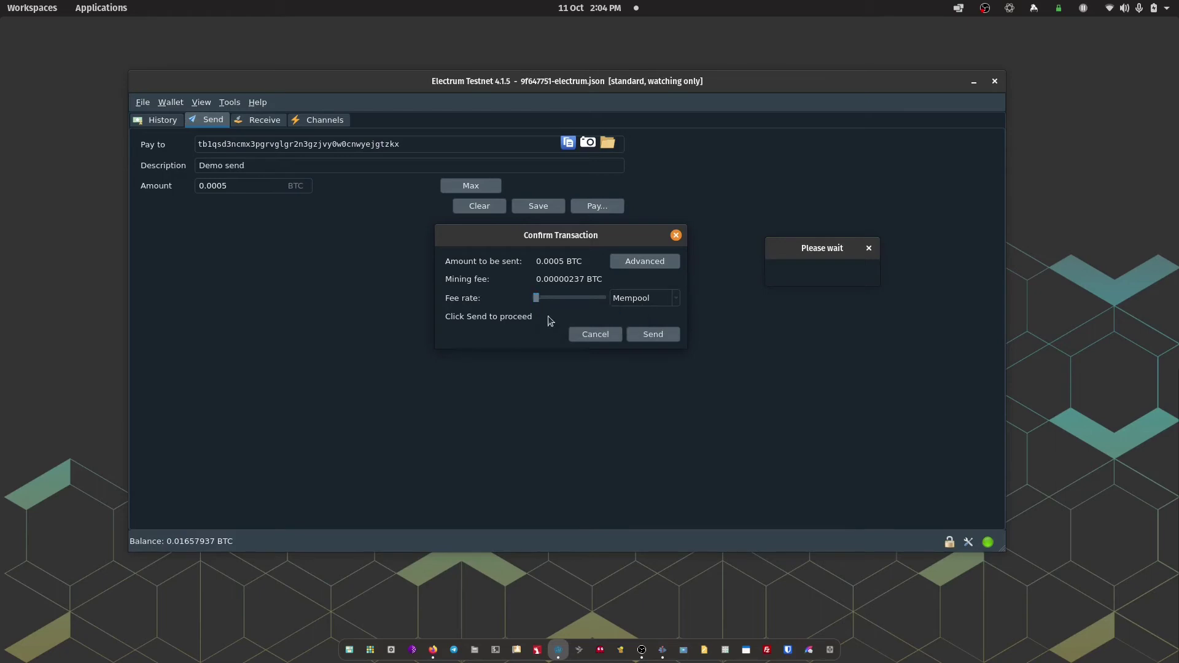
click(653, 334)
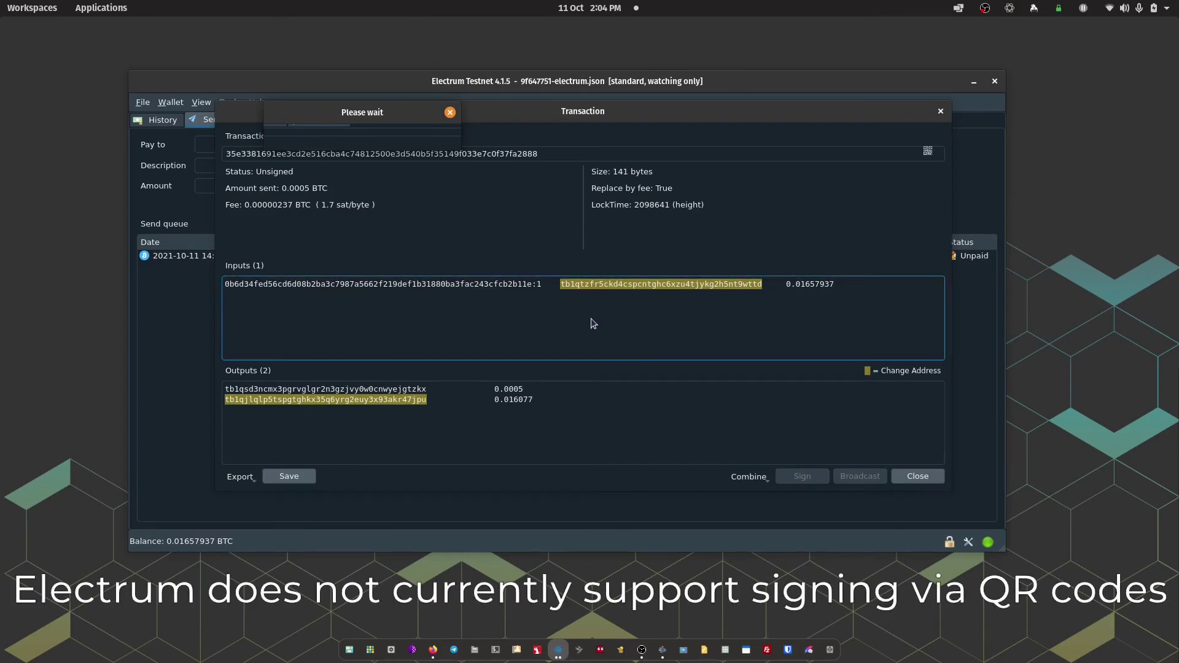
- Export the unsigned transaction as a .psbt file to the 7.9 GB volume
click(241, 478)
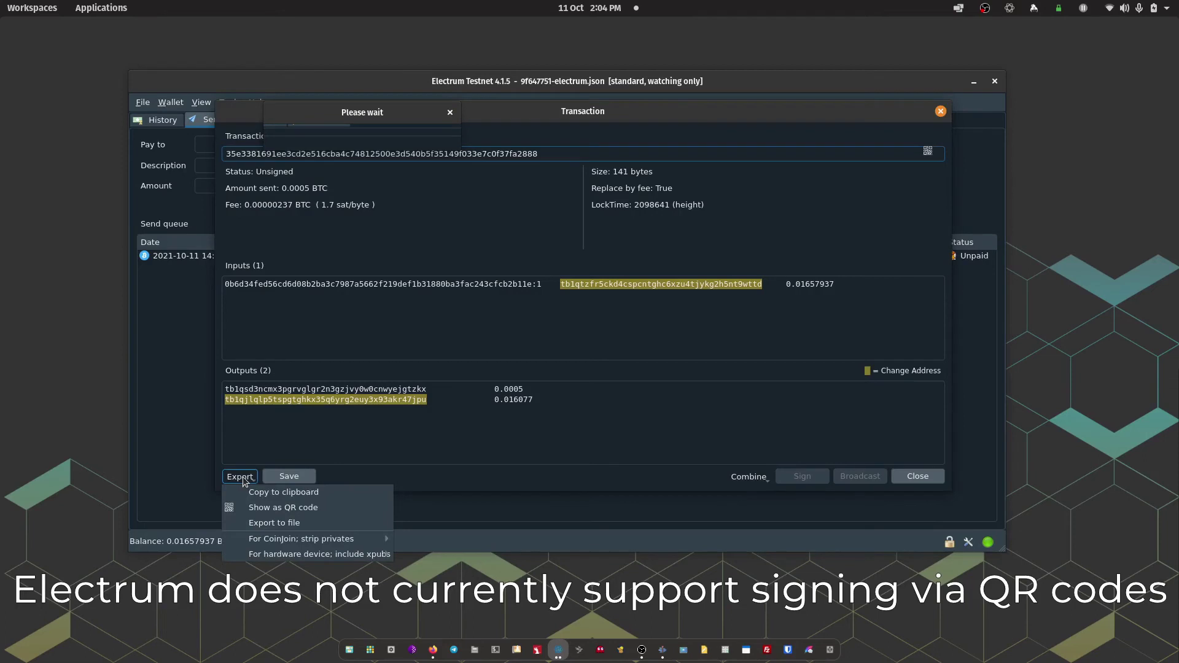
click(273, 522)
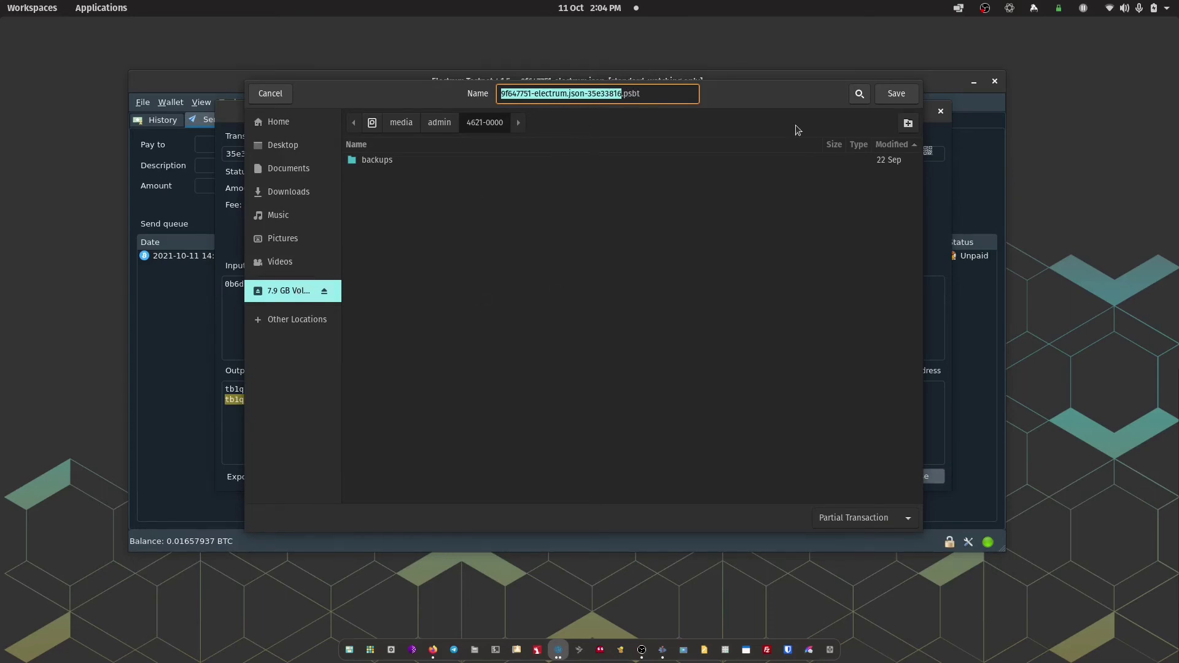
click(895, 93)
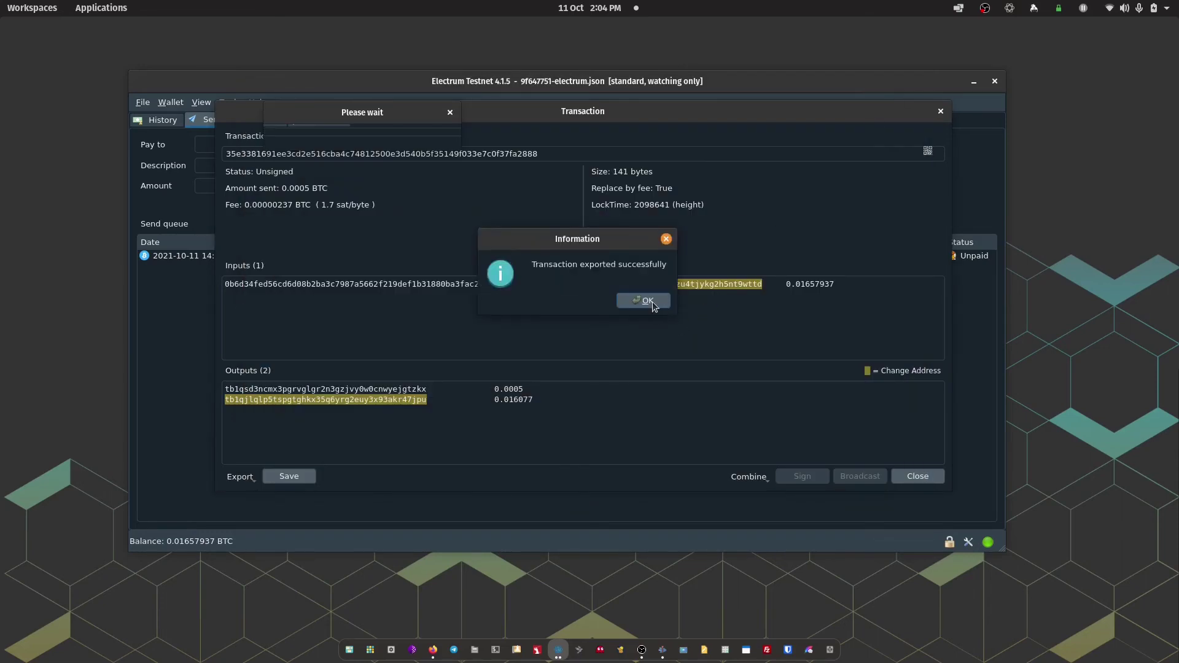
click(646, 300)
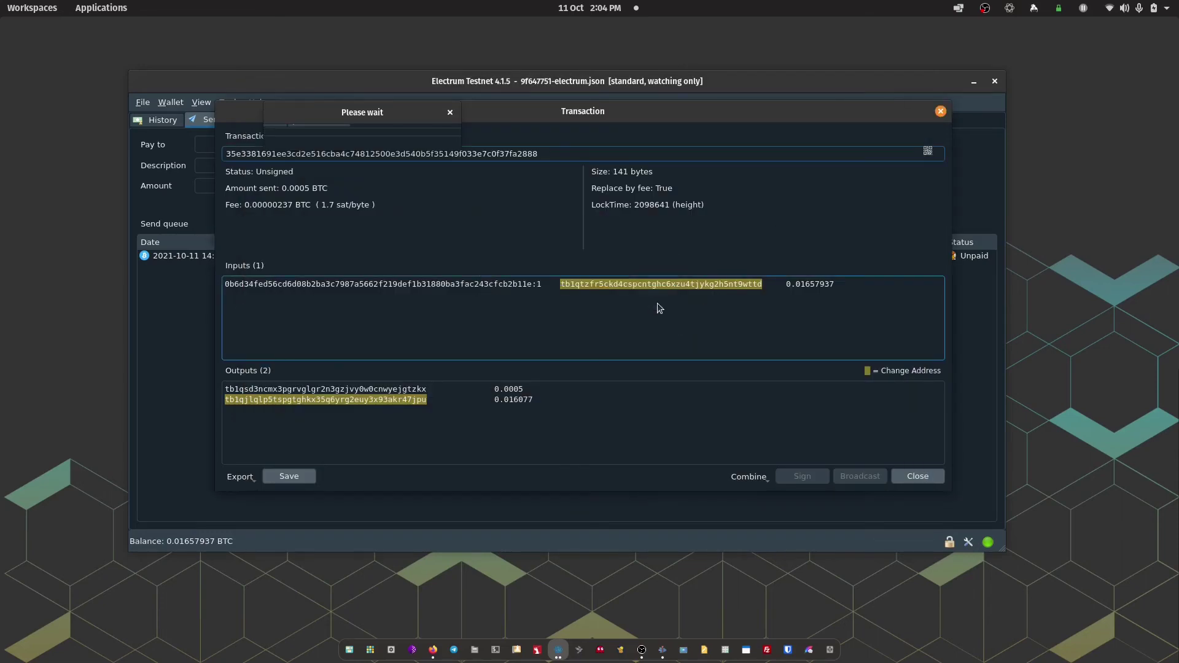
click(826, 650)
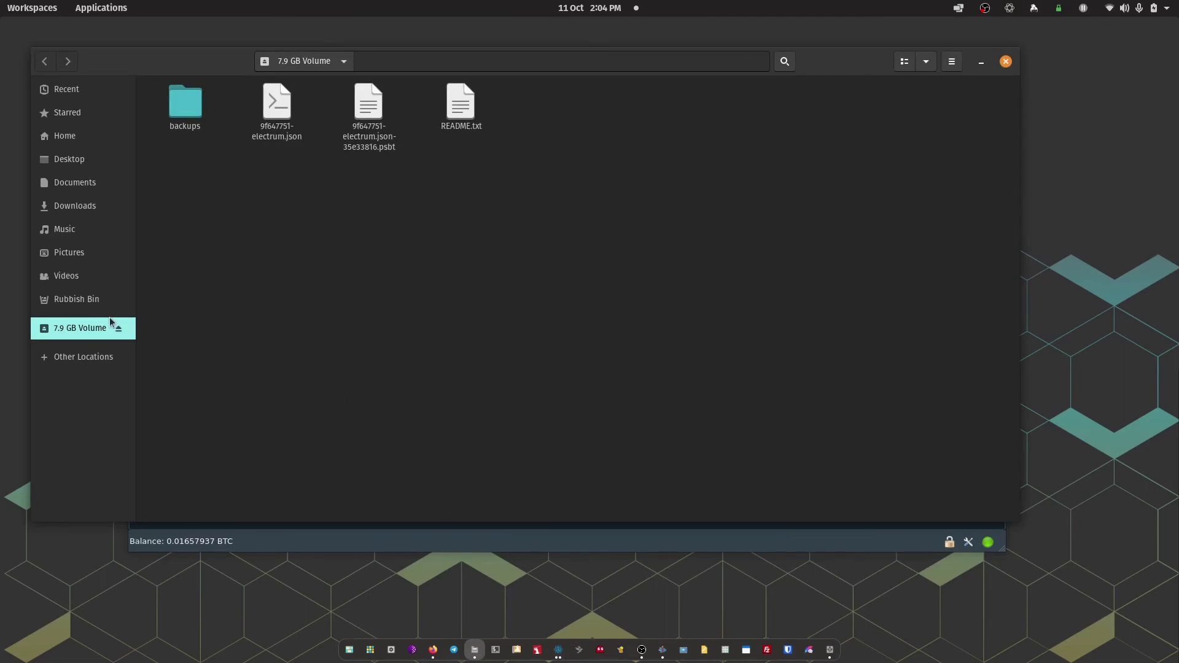
- Eject the 7.9 GB volume and close the Files window
click(118, 328)
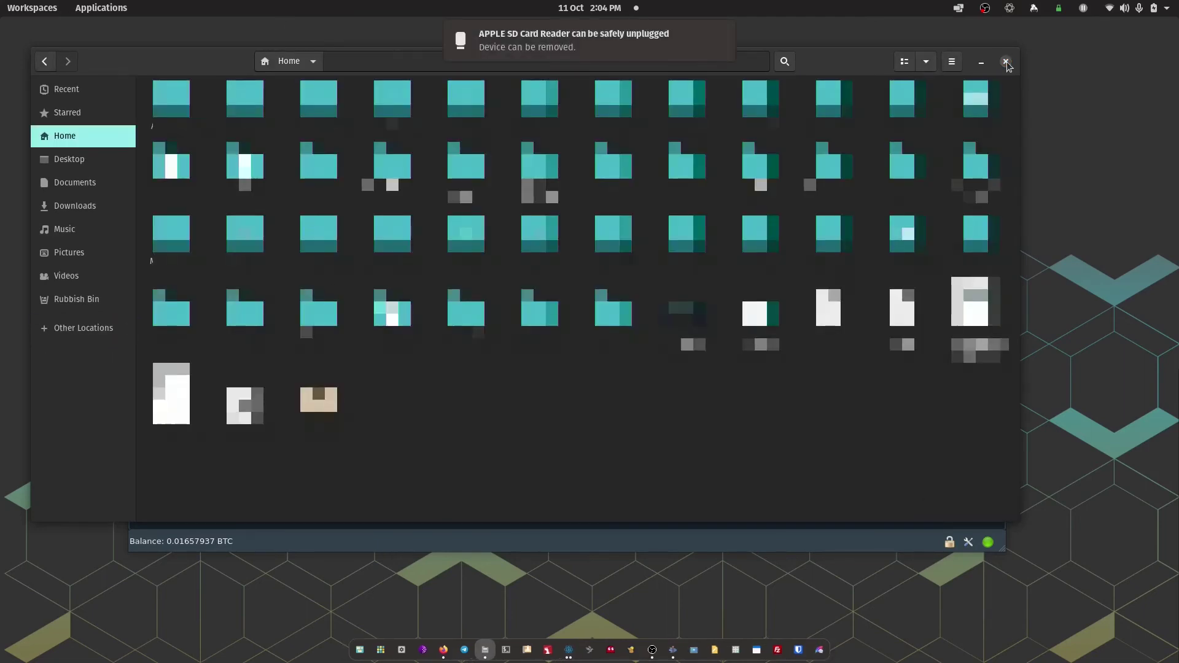
click(1006, 62)
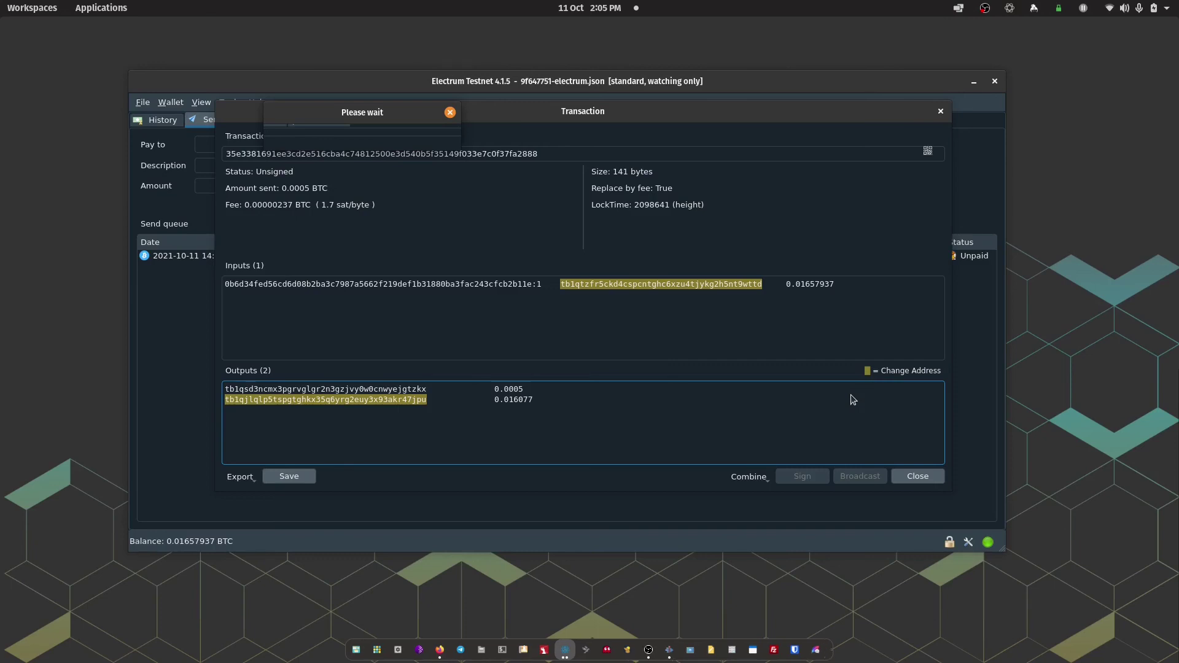
click(492, 153)
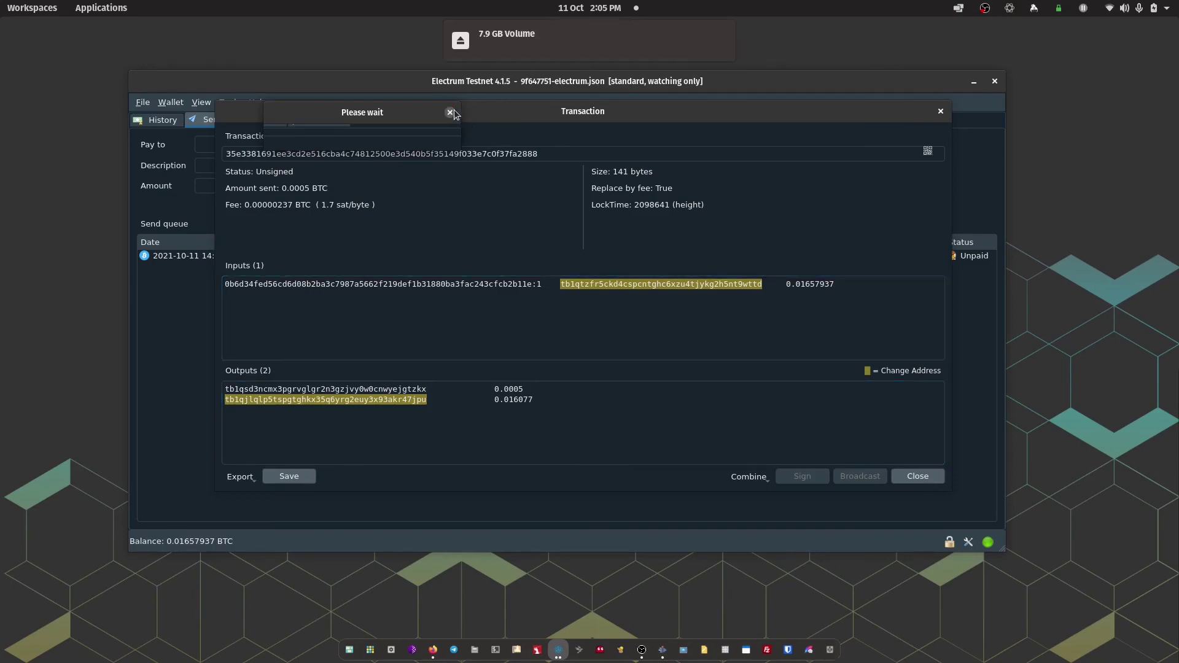
- Close the unsigned transaction windows and load 9f647751-electrum.json-35e33816-signed.psbt from the volume
click(940, 111)
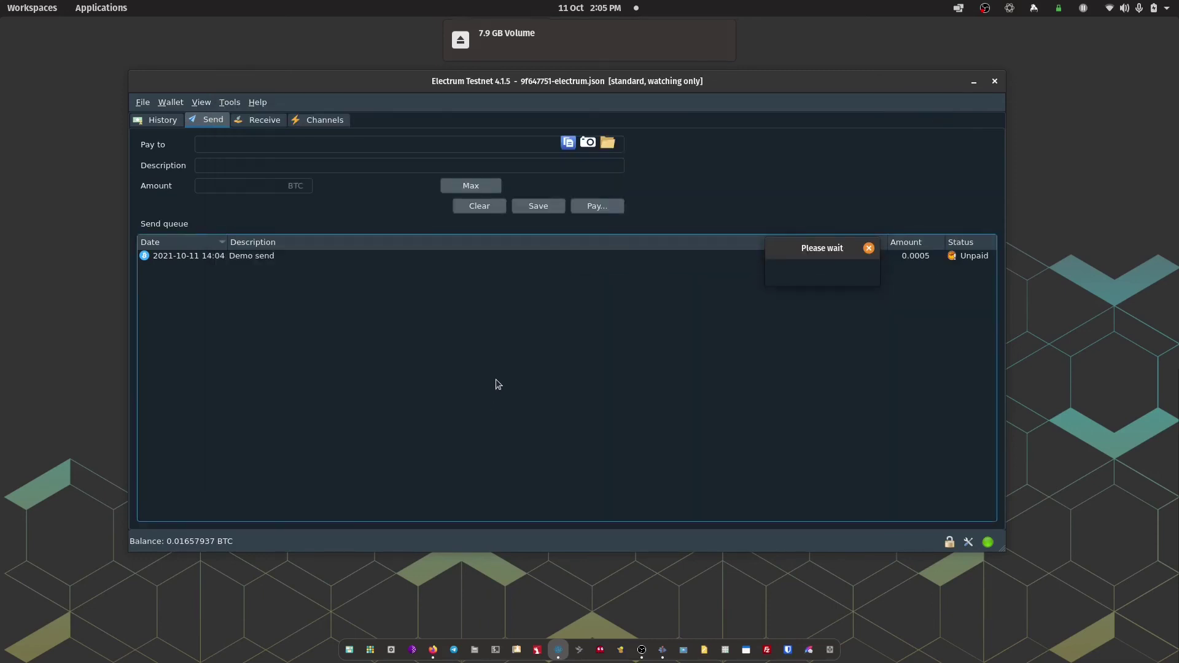
click(868, 248)
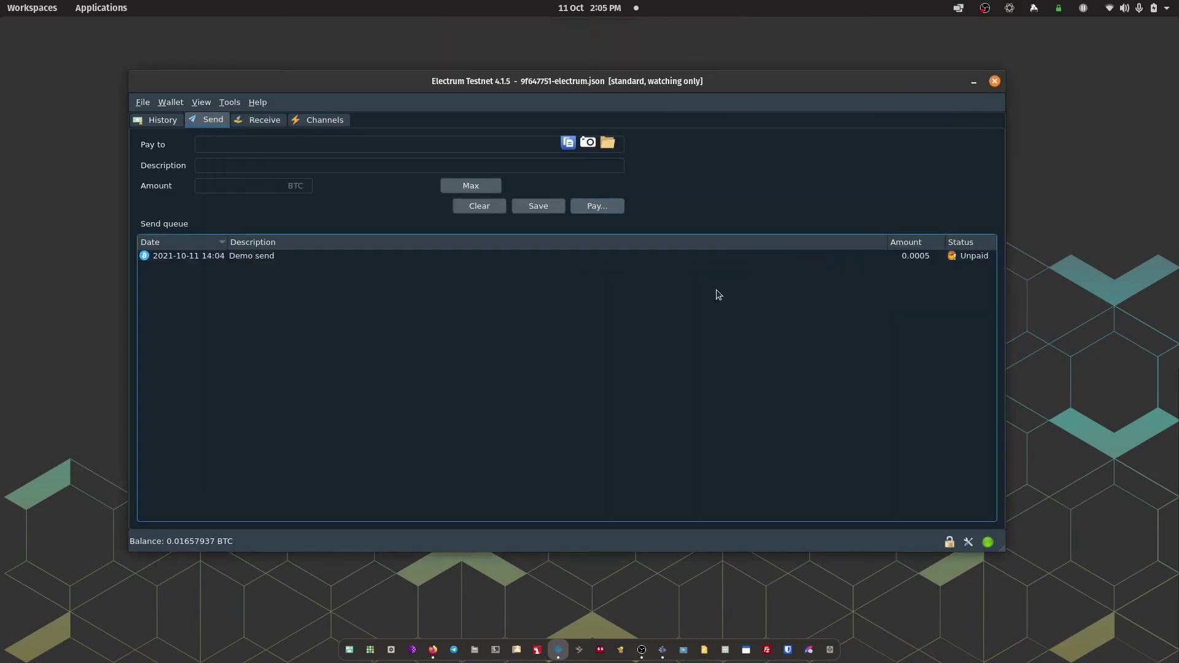
click(230, 103)
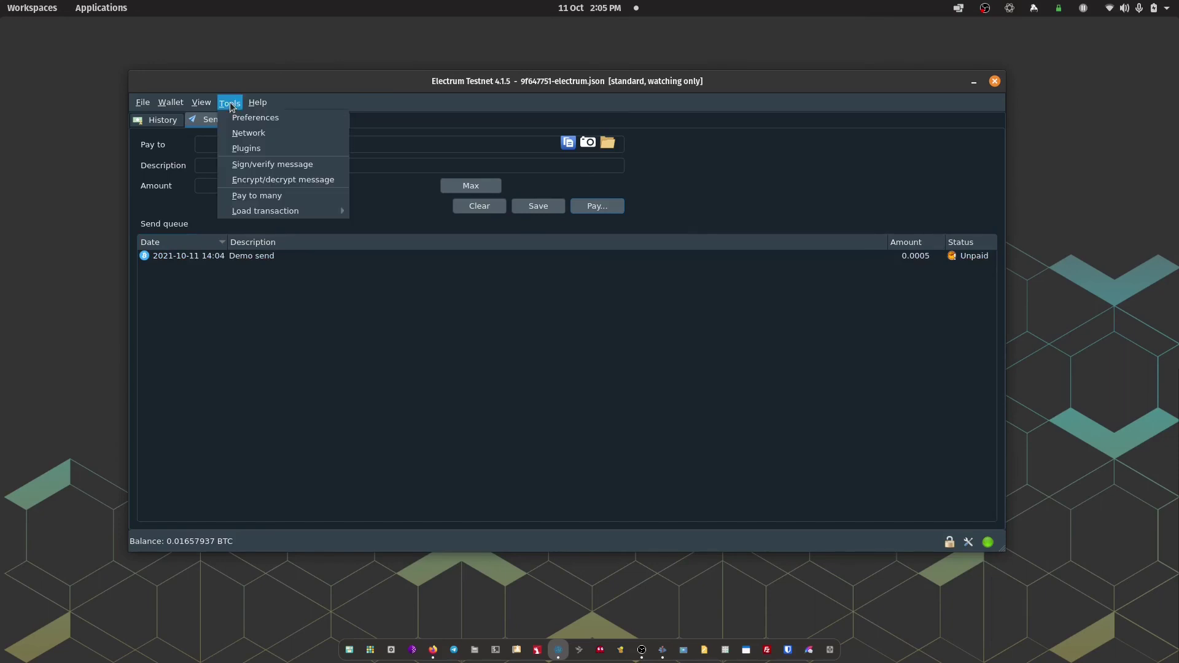
mouse_move(289, 210)
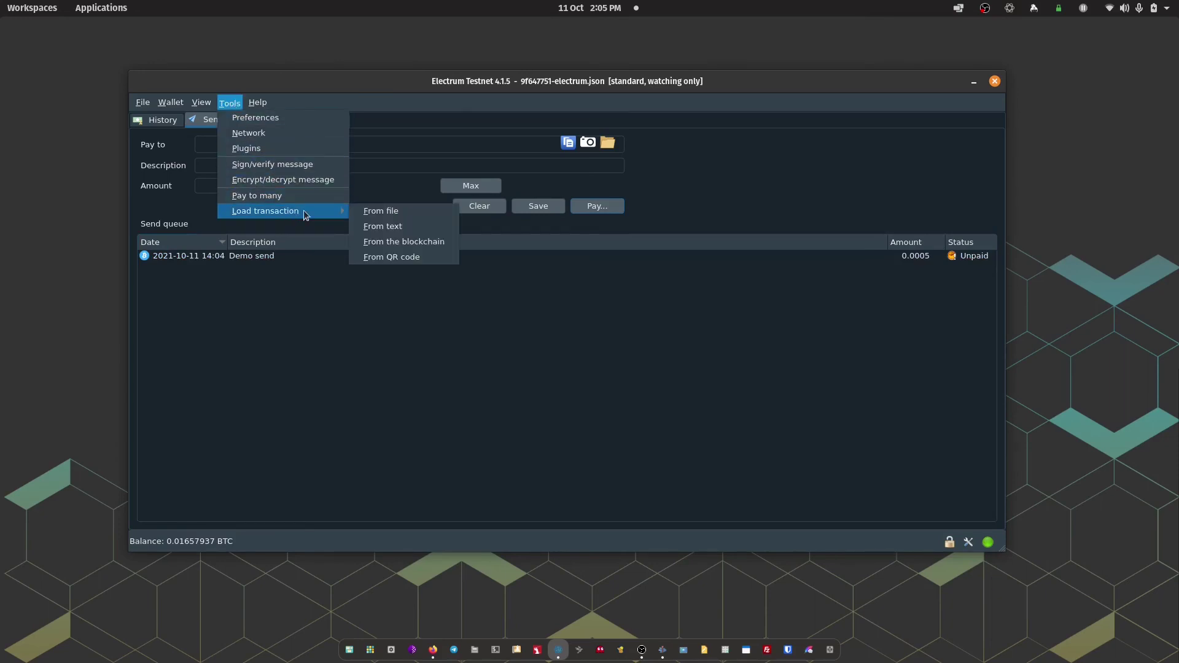
click(368, 210)
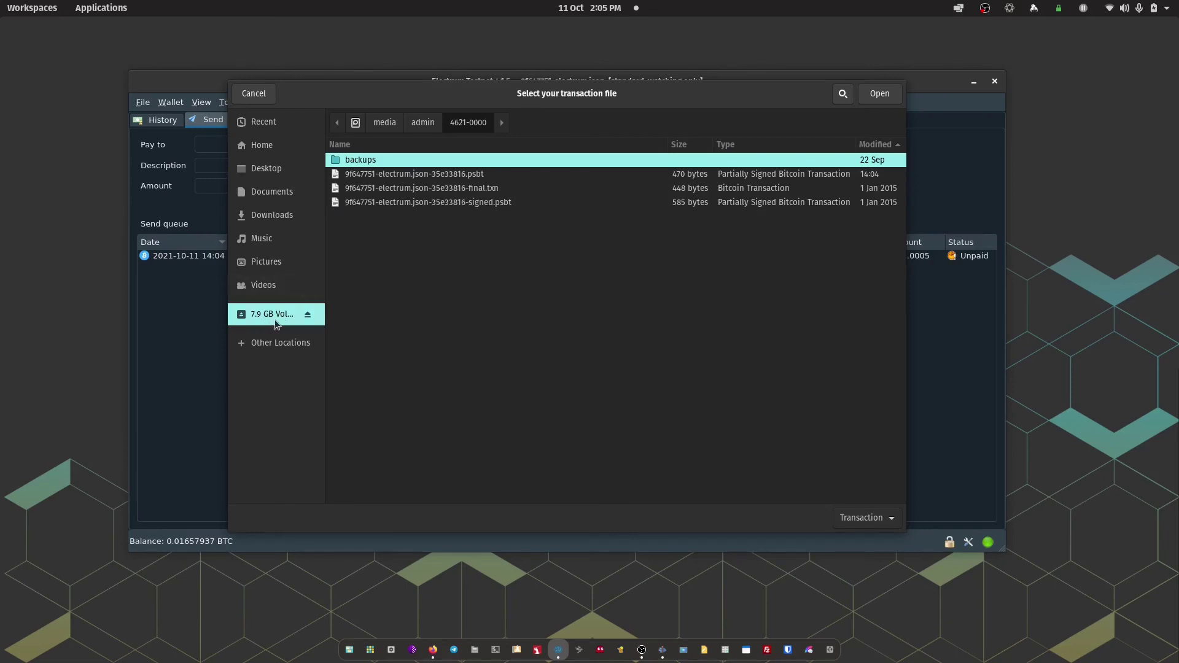
double_click(502, 204)
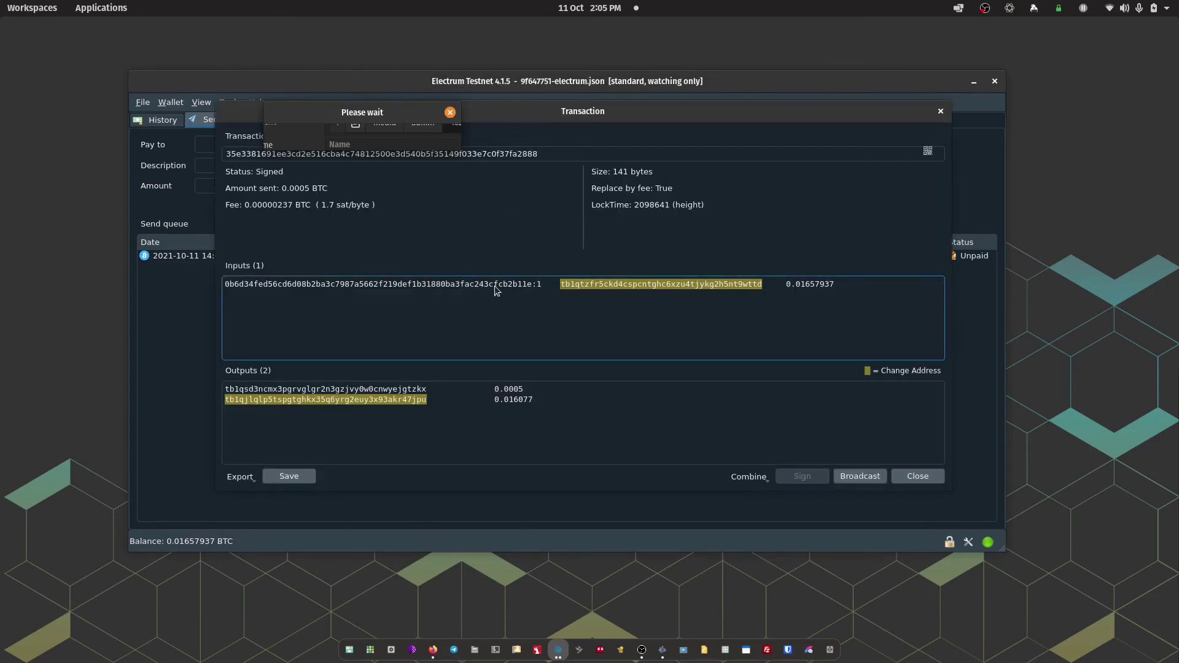
- Broadcast the signed 0.0005 BTC transaction to the testnet network
drag(402, 113, 4, 274)
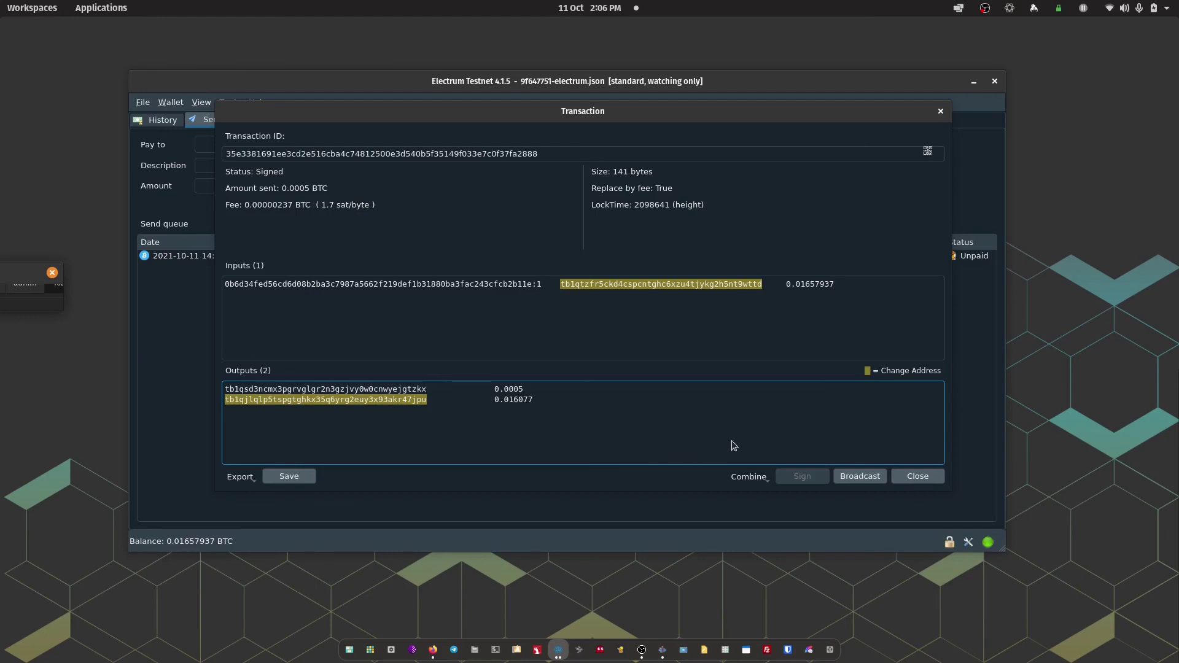
click(852, 479)
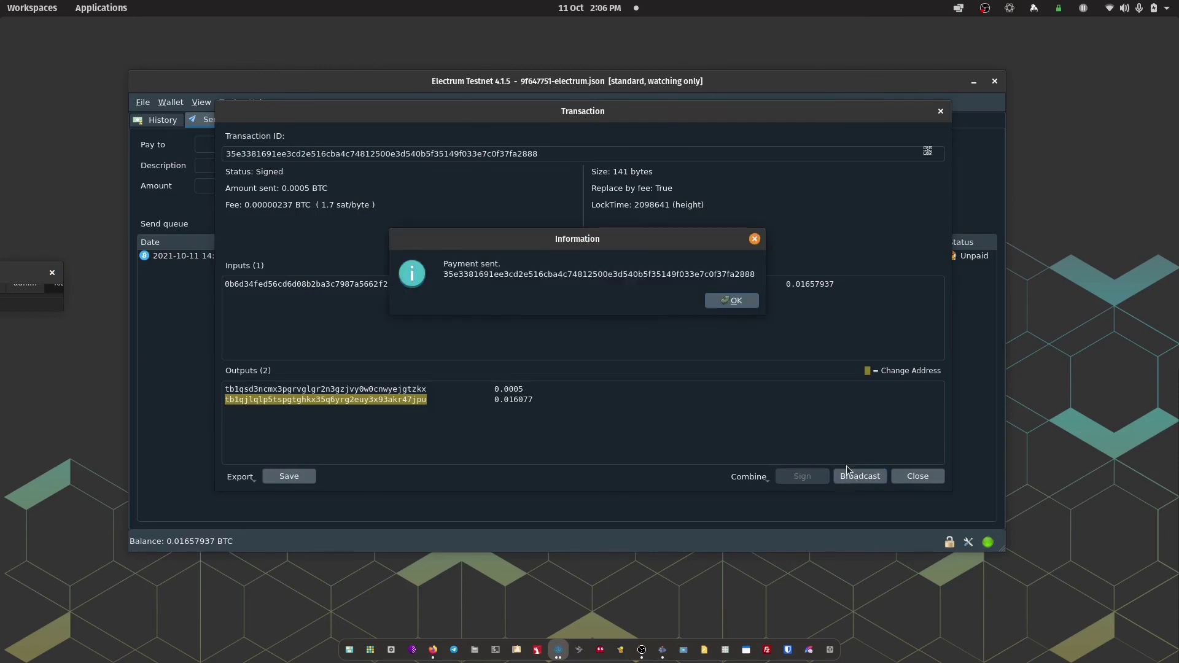